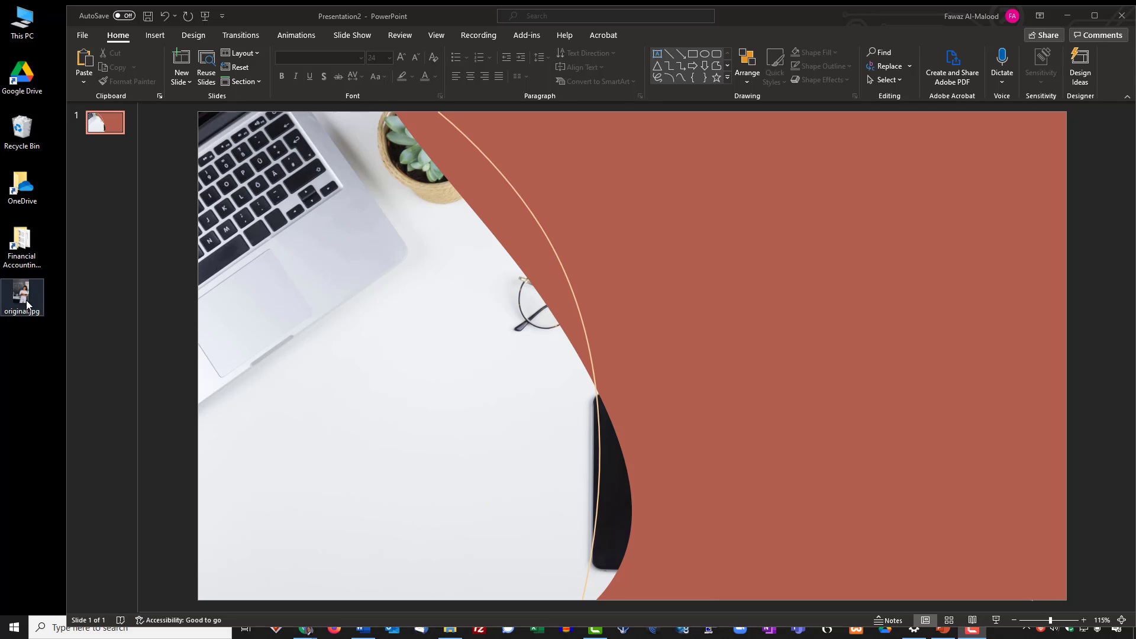
Step: Insert original.jpg from the desktop onto the slide and align it with the slide's right edge
{"action": "left_click_drag", "start_coordinate": [24, 299], "coordinate": [718, 425]}
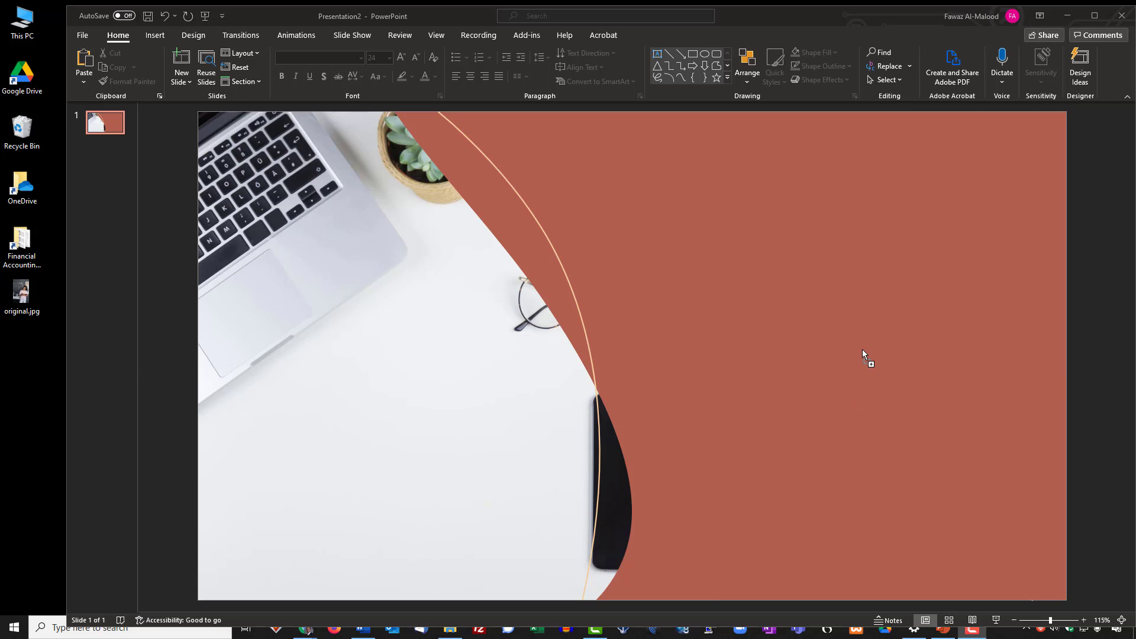
{"action": "left_click_drag", "start_coordinate": [862, 350], "coordinate": [863, 350]}
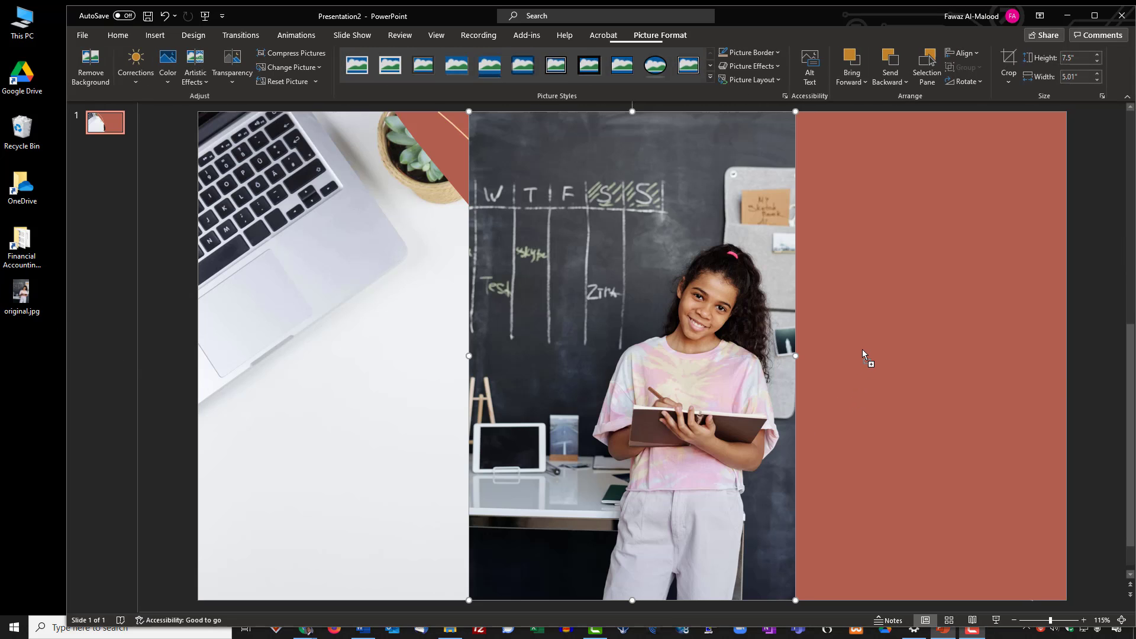
{"action": "left_click_drag", "start_coordinate": [666, 252], "coordinate": [934, 250]}
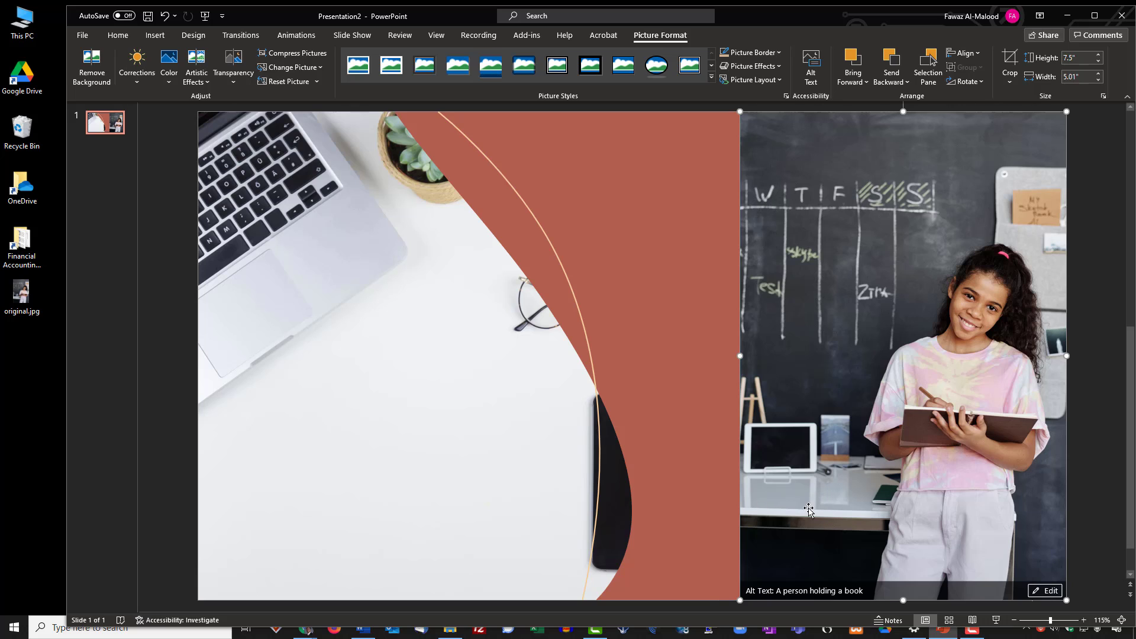
{"action": "left_click", "coordinate": [697, 314]}
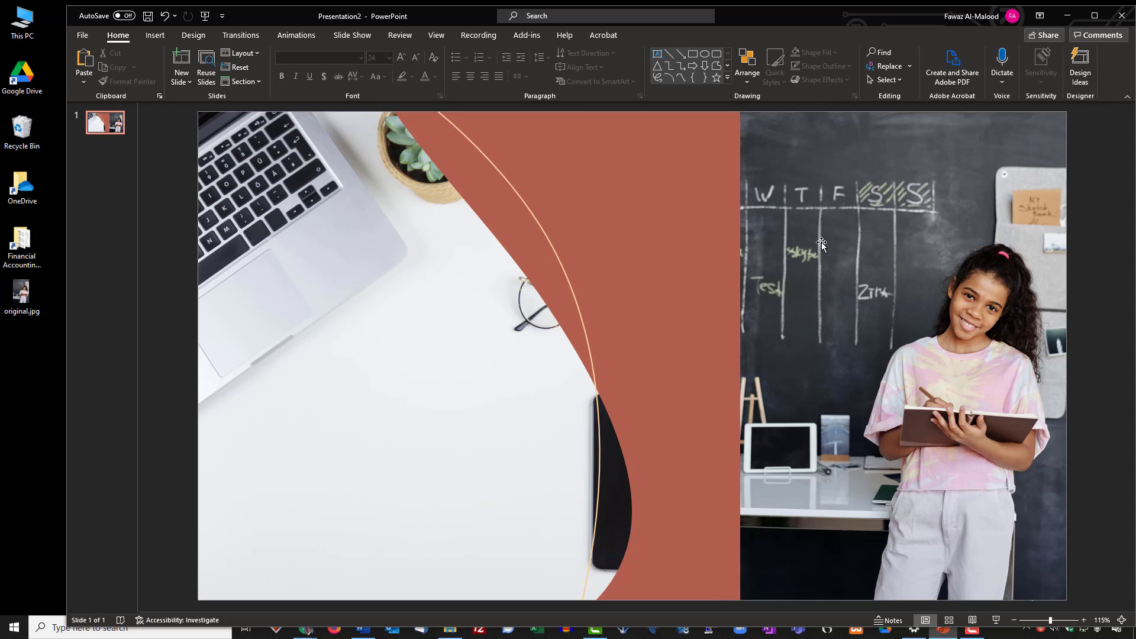
Step: Start background removal on the inserted photo and mark the girl's trousers down to the bottom edge as areas to keep
{"action": "left_click", "coordinate": [845, 218]}
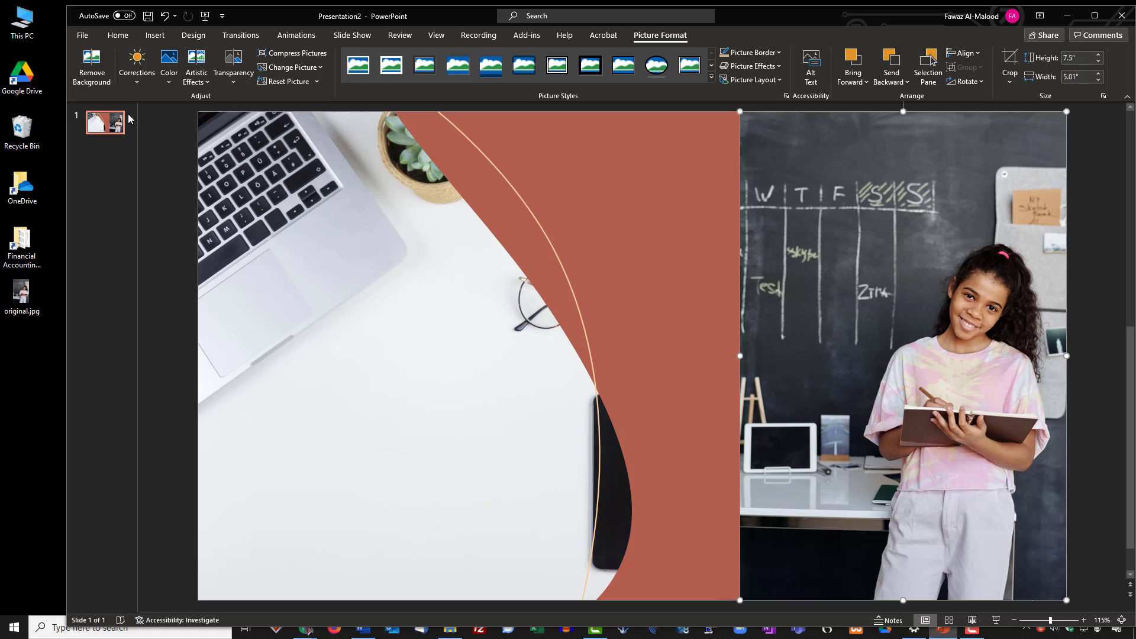
{"action": "left_click", "coordinate": [99, 81]}
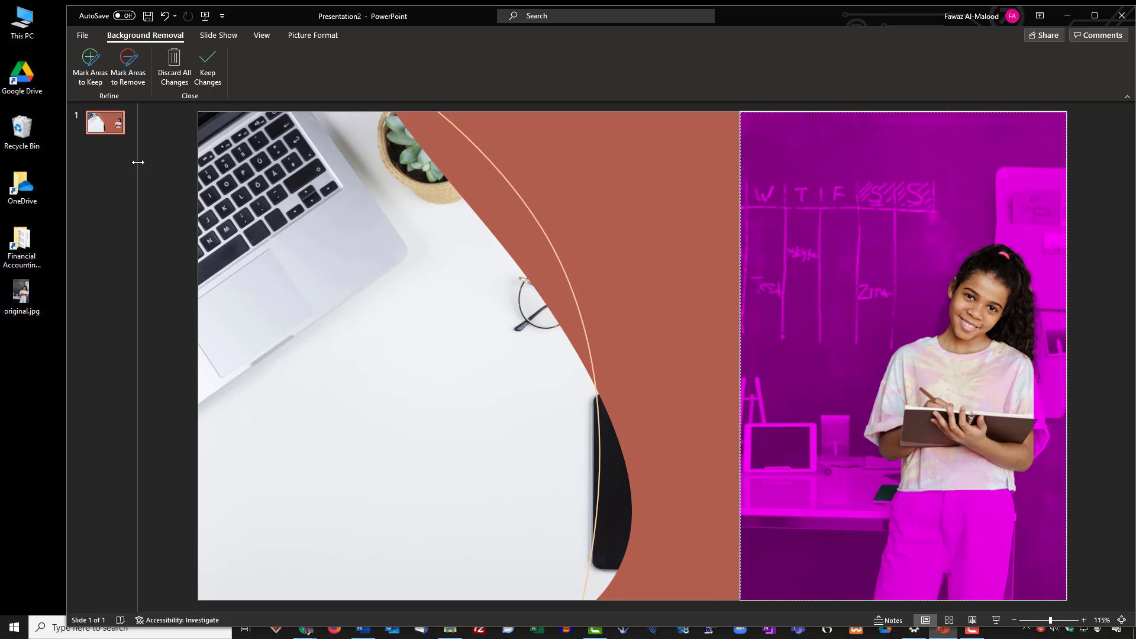
{"action": "left_click", "coordinate": [97, 64]}
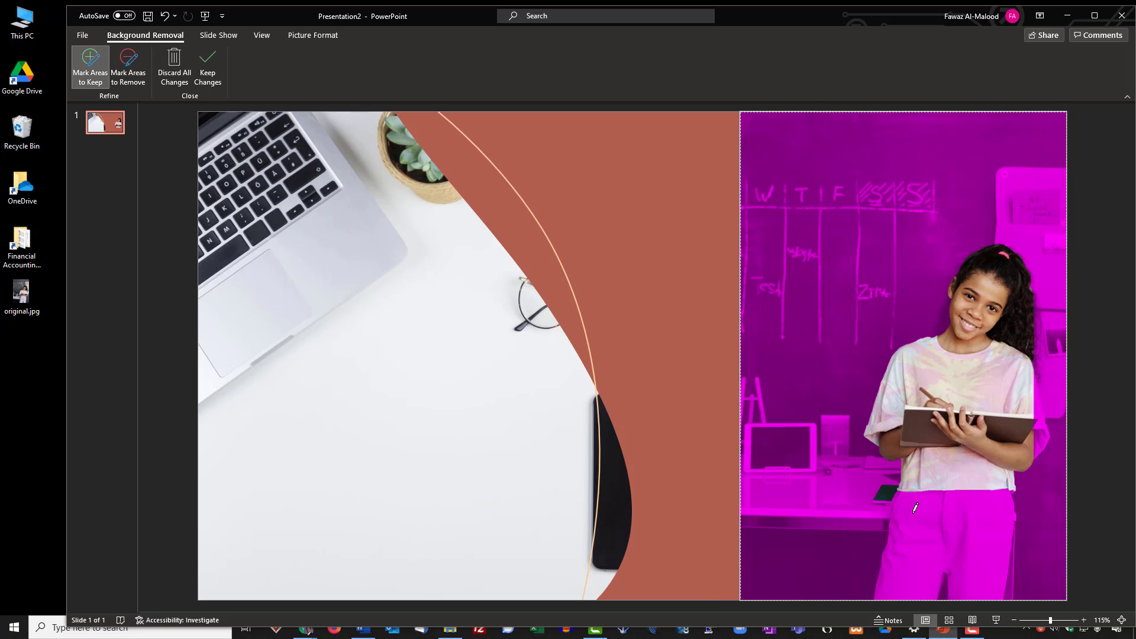
{"action": "left_click_drag", "start_coordinate": [907, 495], "coordinate": [909, 567]}
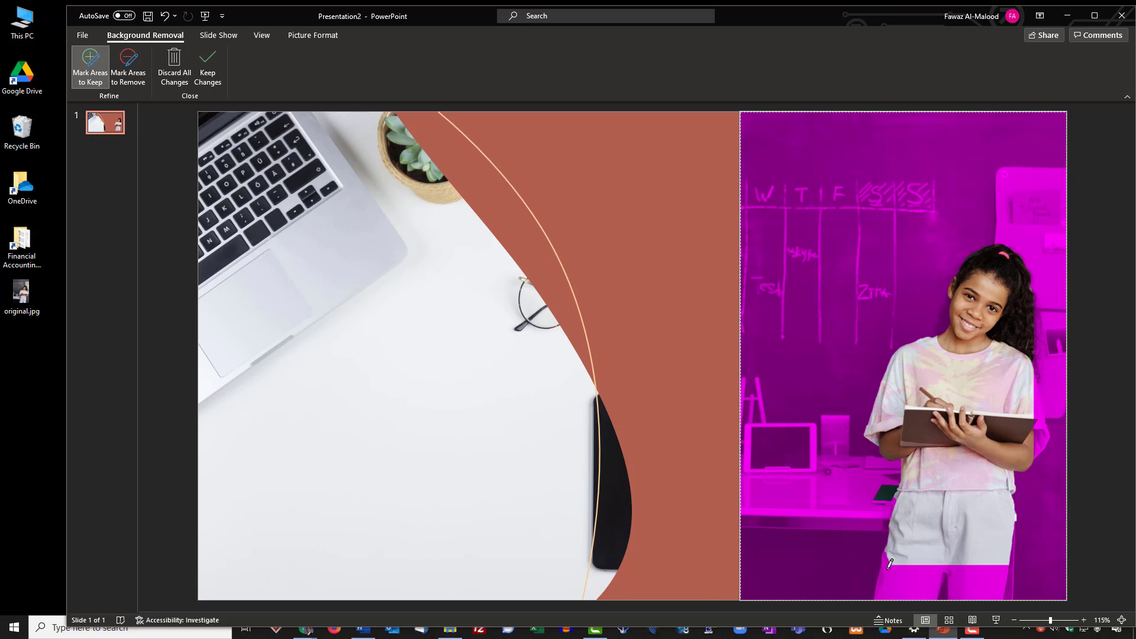
{"action": "mouse_move", "coordinate": [887, 560]}
{"action": "left_mouse_down"}
{"action": "mouse_move", "coordinate": [971, 592]}
{"action": "mouse_move", "coordinate": [998, 583]}
{"action": "left_mouse_up"}
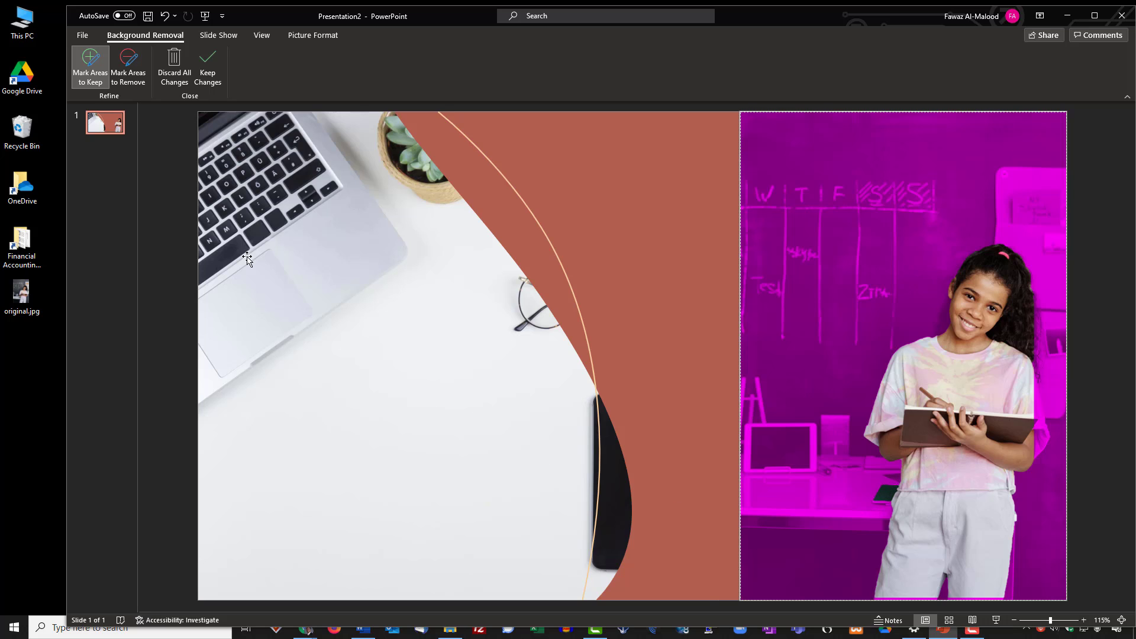
Step: Mark the dark object on the desk beside the girl's waist as an area to remove
{"action": "left_click", "coordinate": [130, 82]}
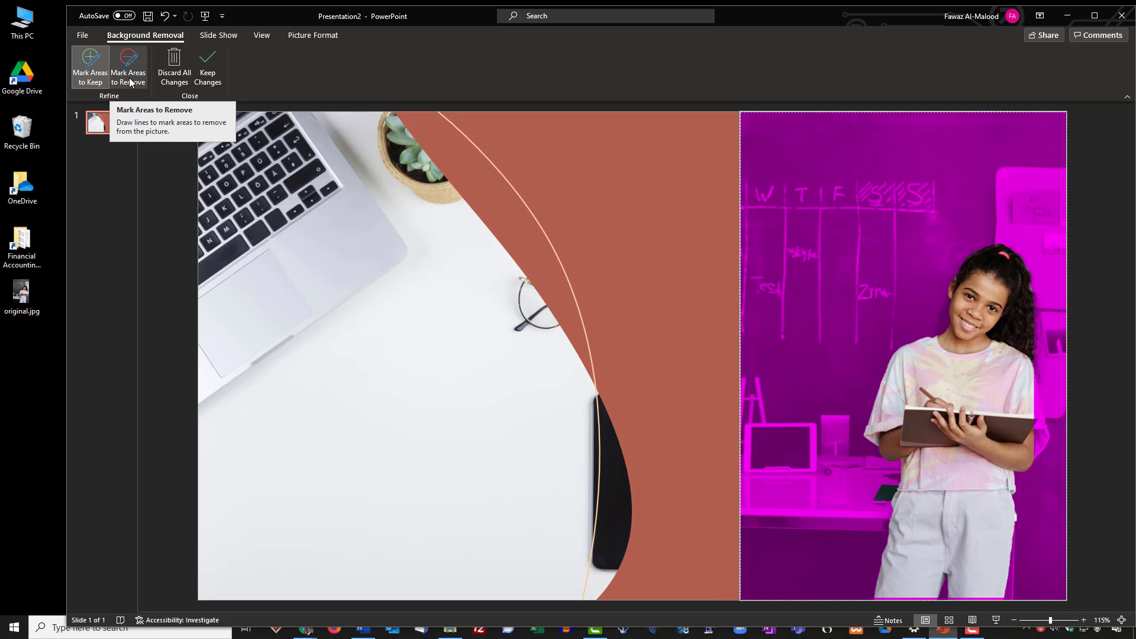
{"action": "left_click", "coordinate": [130, 81]}
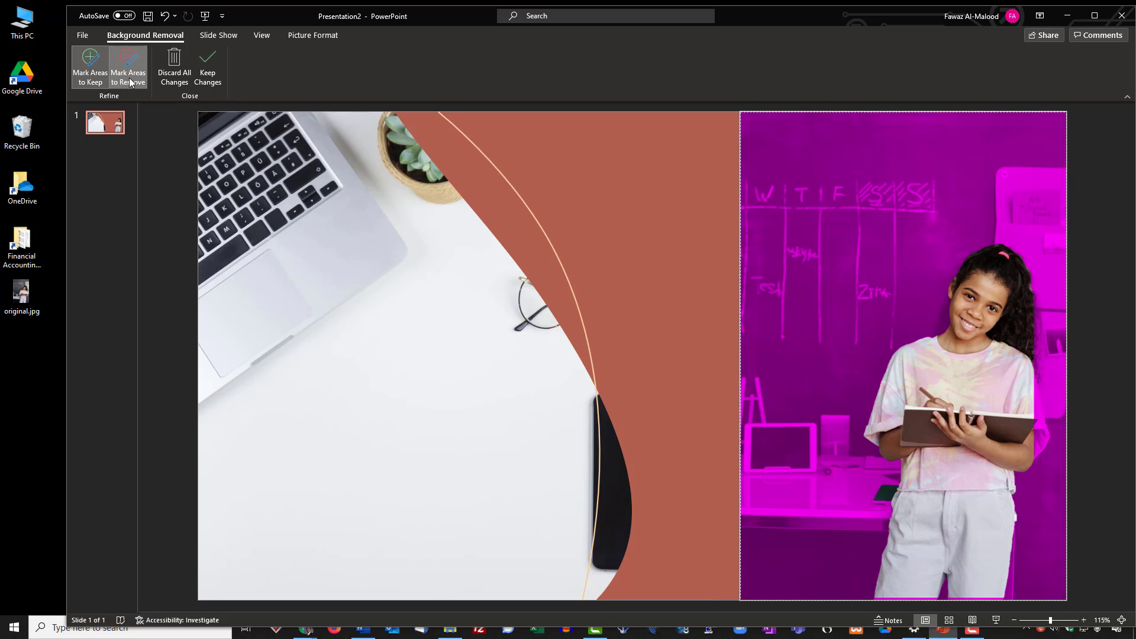
{"action": "left_click", "coordinate": [887, 487]}
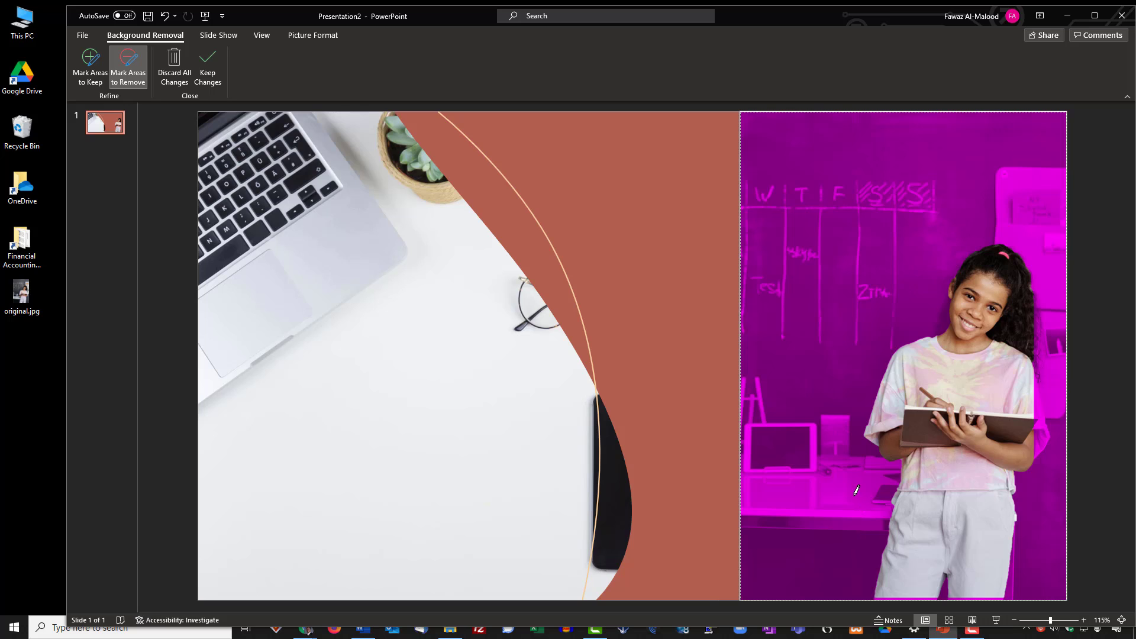
Step: Mark the outer edge of the girl's hair and her sleeve beside the book as areas to keep, and apply the background removal
{"action": "left_click", "coordinate": [85, 70]}
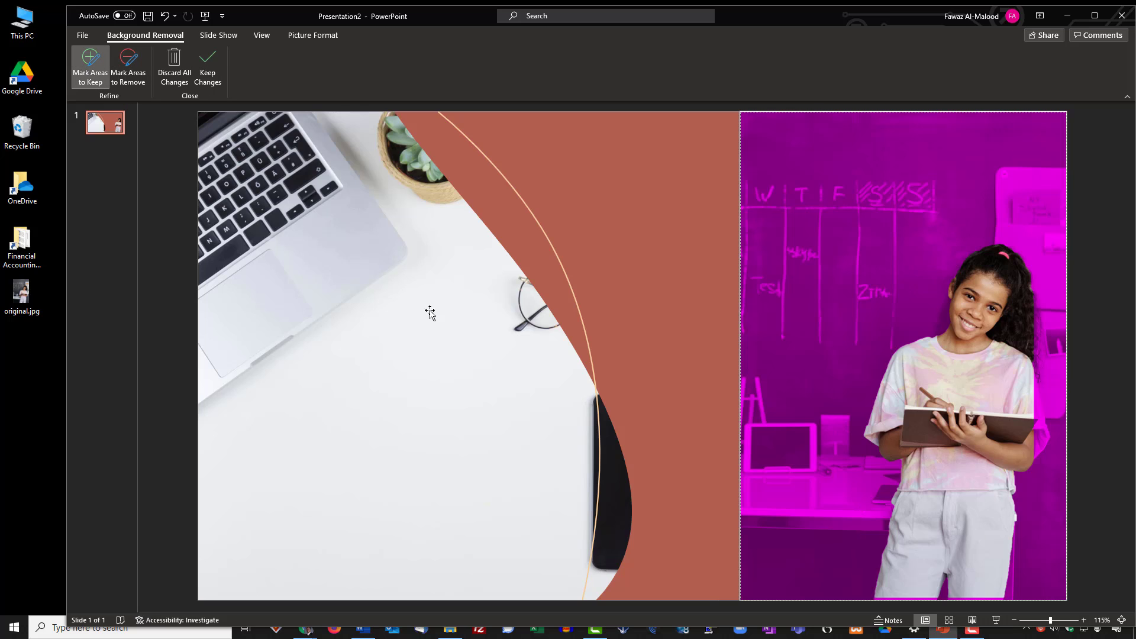
{"action": "left_click", "coordinate": [1040, 306]}
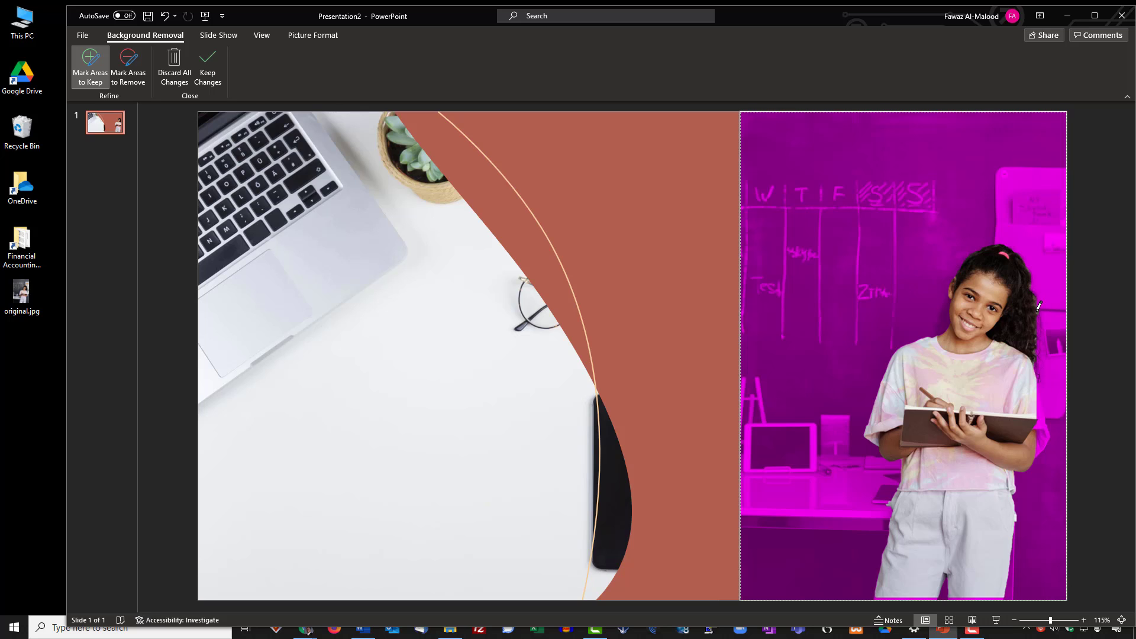
{"action": "left_click", "coordinate": [1041, 417]}
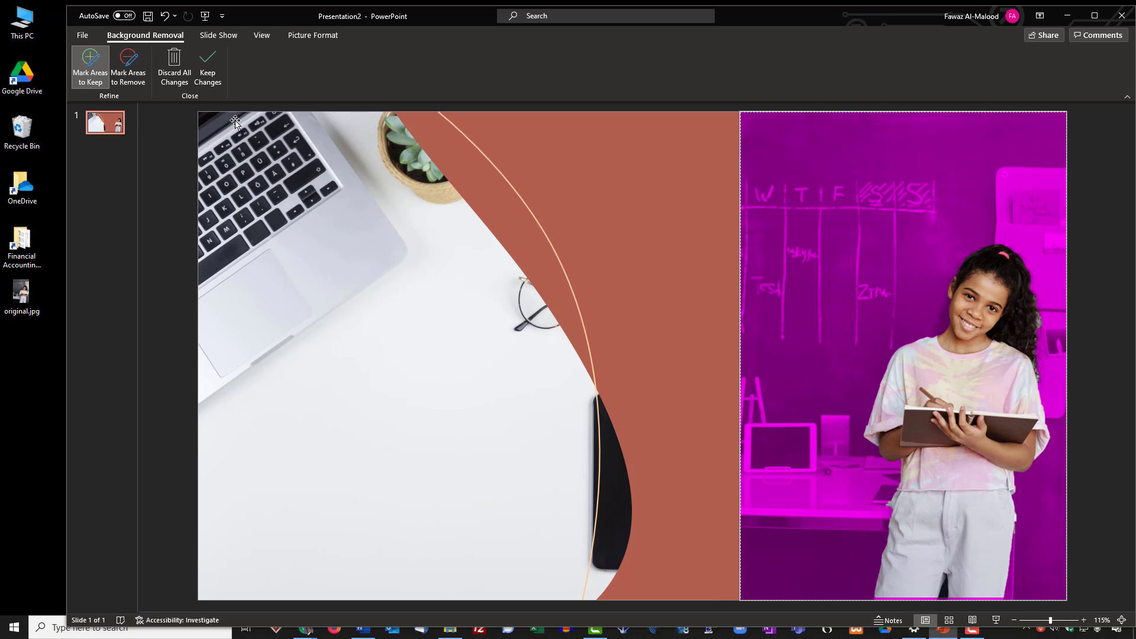
{"action": "left_click", "coordinate": [208, 67]}
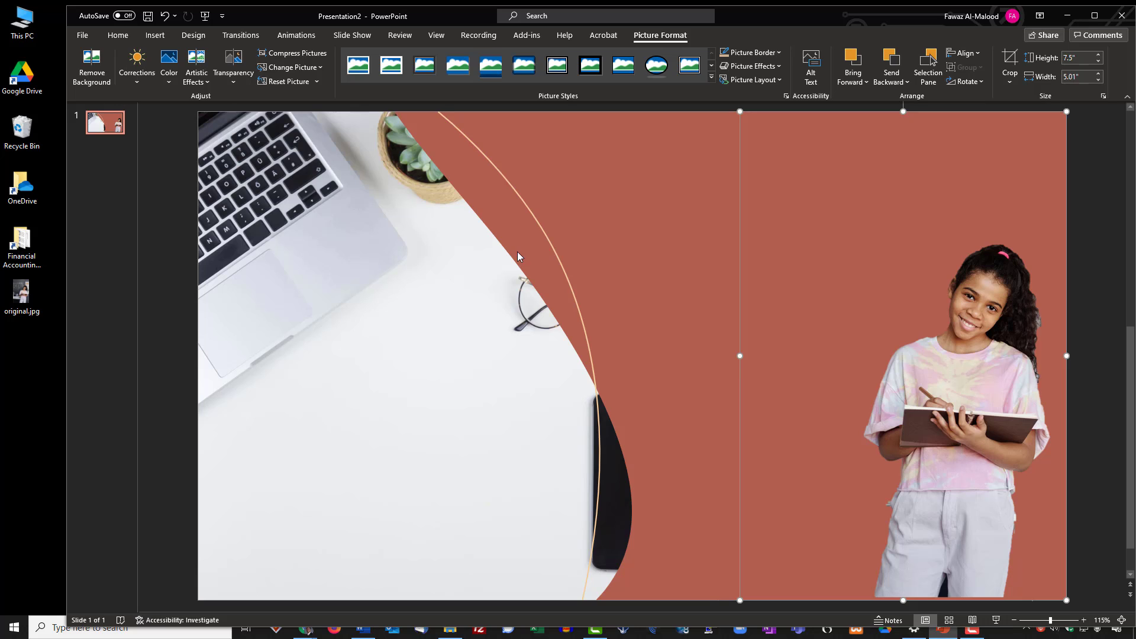
Step: Reopen the photo's background removal, switch to marking areas to remove, and close it keeping the changes
{"action": "left_click", "coordinate": [95, 59]}
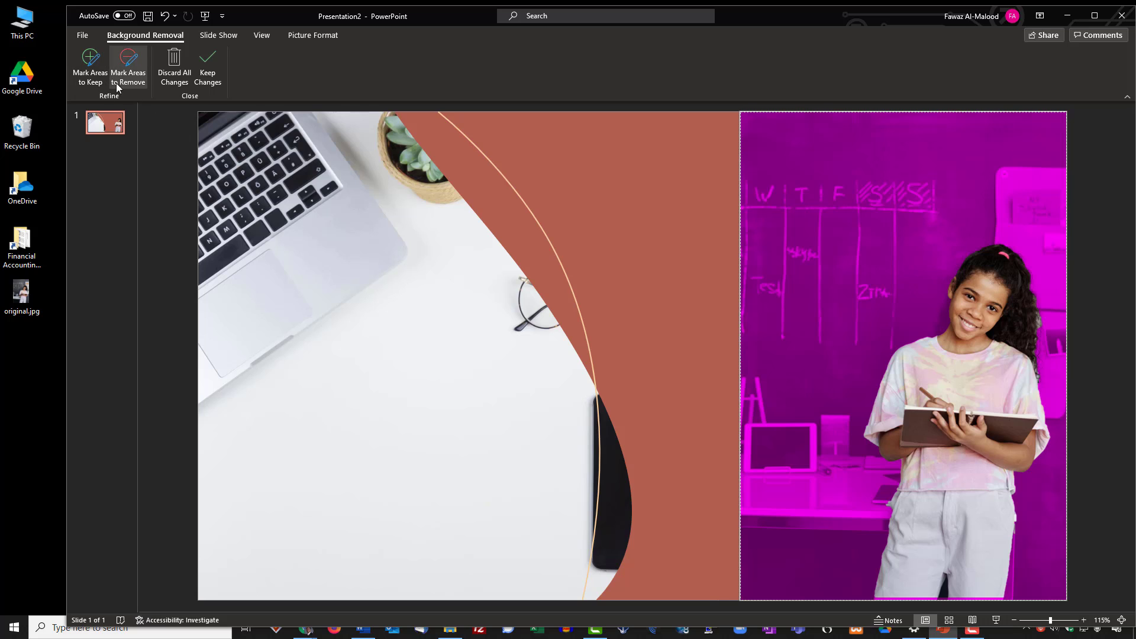
{"action": "left_click", "coordinate": [128, 70]}
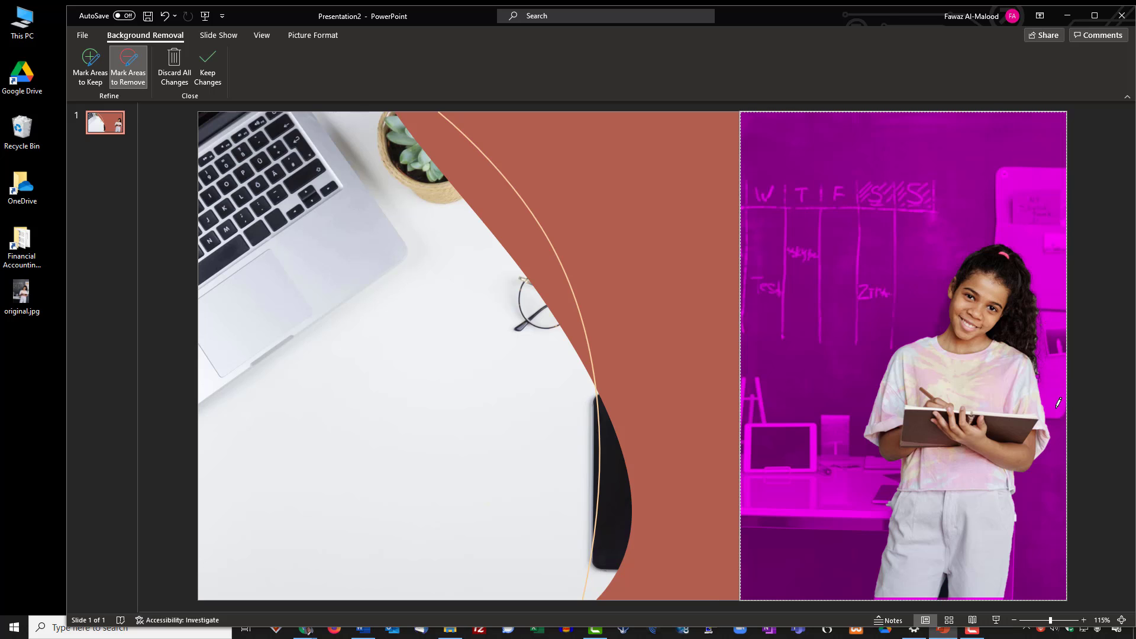
{"action": "left_click", "coordinate": [201, 74]}
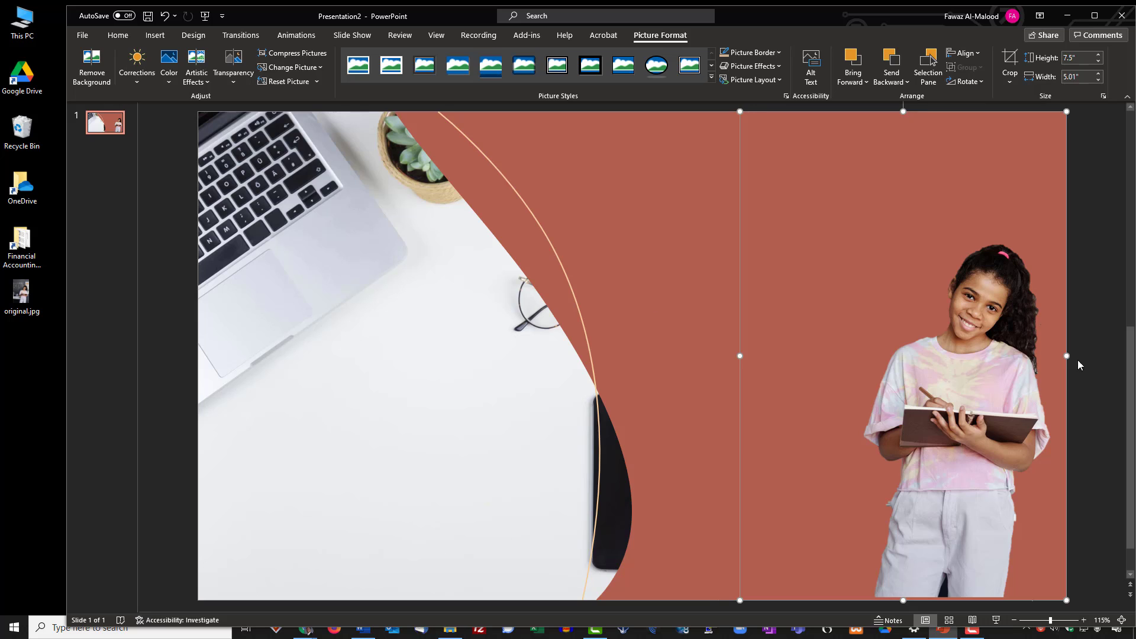
Step: Shrink the girl's cutout to about 4.47" high by 2.98" wide and place it in the slide's lower-right corner
{"action": "left_click_drag", "start_coordinate": [1000, 267], "coordinate": [956, 252]}
{"action": "left_click_drag", "start_coordinate": [1017, 108], "coordinate": [883, 297]}
{"action": "left_click_drag", "start_coordinate": [839, 458], "coordinate": [995, 471]}
{"action": "left_click", "coordinate": [726, 258]}
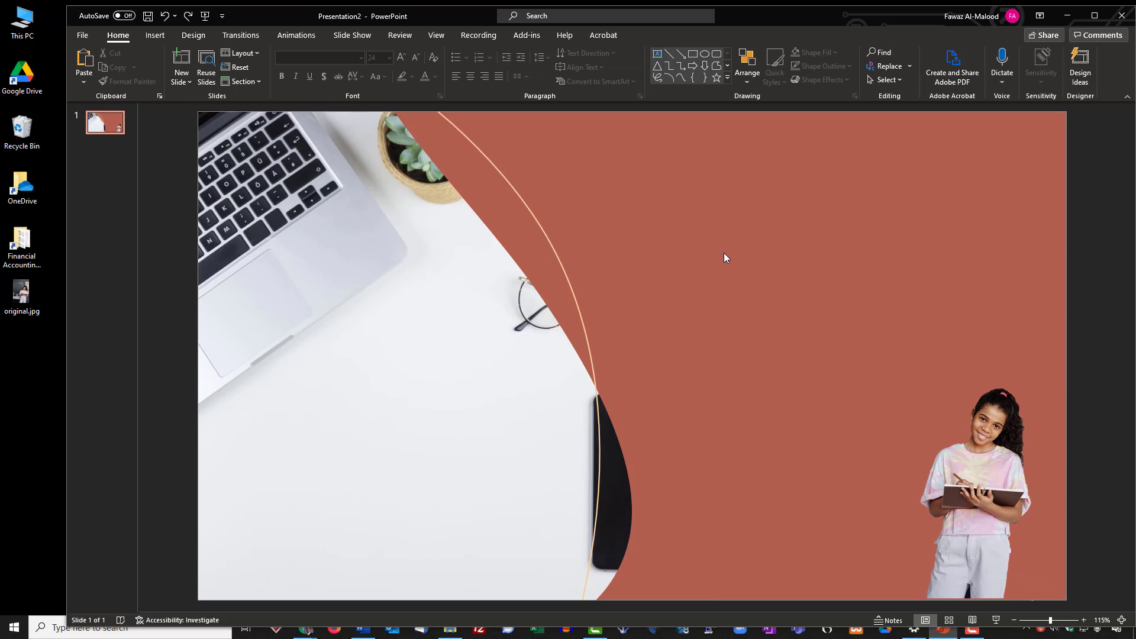
Step: Enlarge the girl's cutout toward the upper left to about 7.63" high by 5.09" wide
{"action": "left_click", "coordinate": [959, 444]}
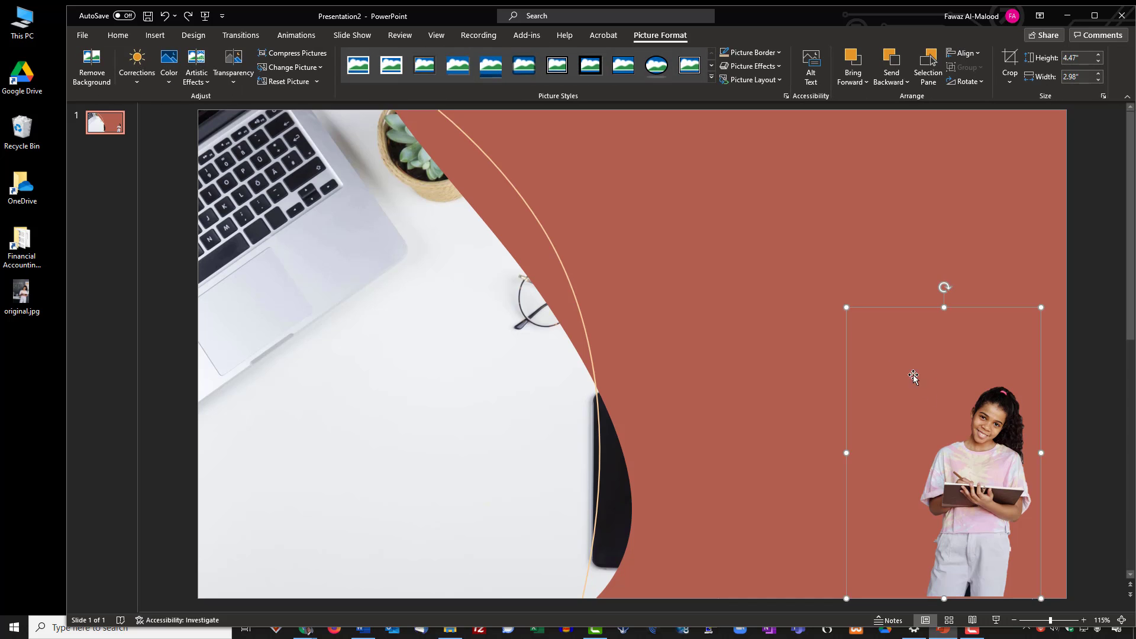
{"action": "left_click_drag", "start_coordinate": [845, 307], "coordinate": [708, 190]}
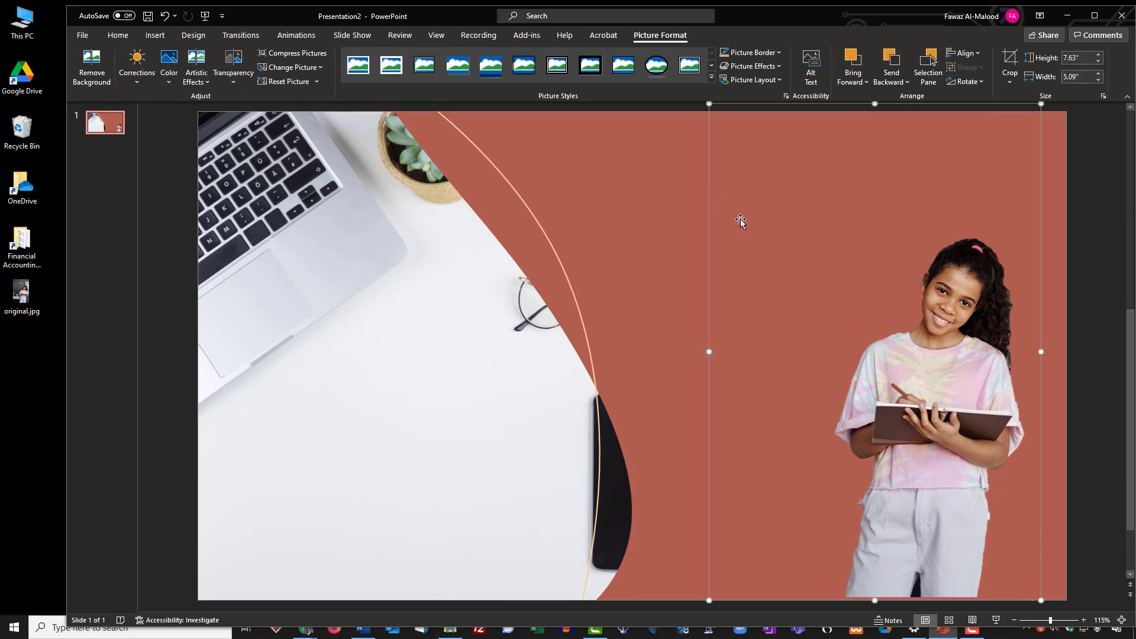
{"action": "left_click", "coordinate": [641, 290]}
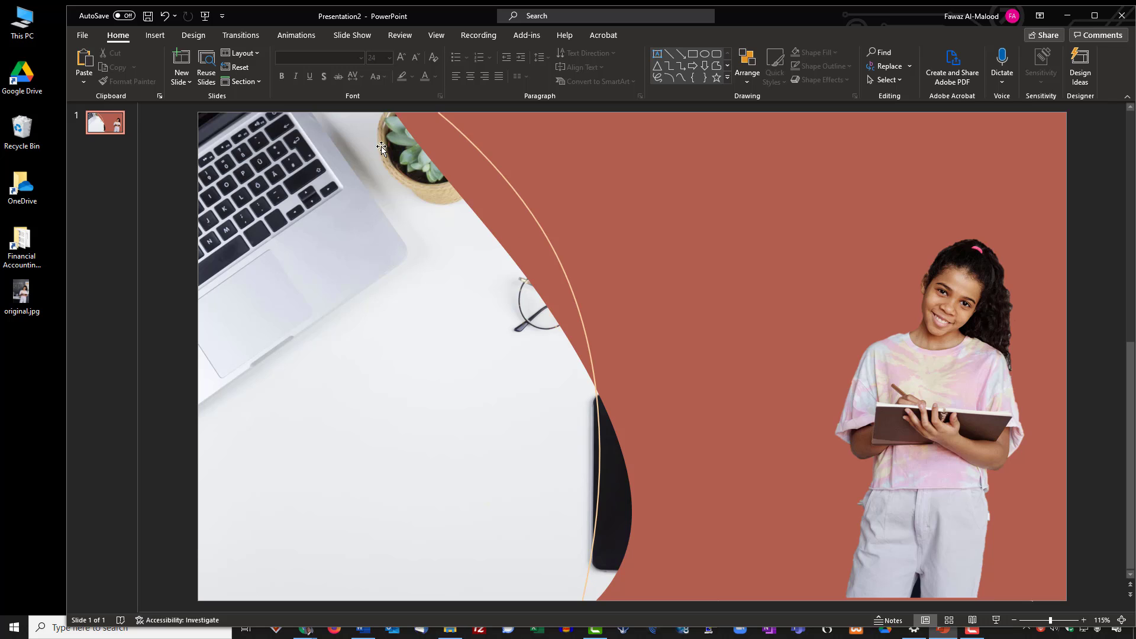
Step: Save only the current slide to the Desktop as Presentation2.jpg in JPEG File Interchange Format
{"action": "left_click", "coordinate": [83, 36]}
{"action": "left_click", "coordinate": [119, 195]}
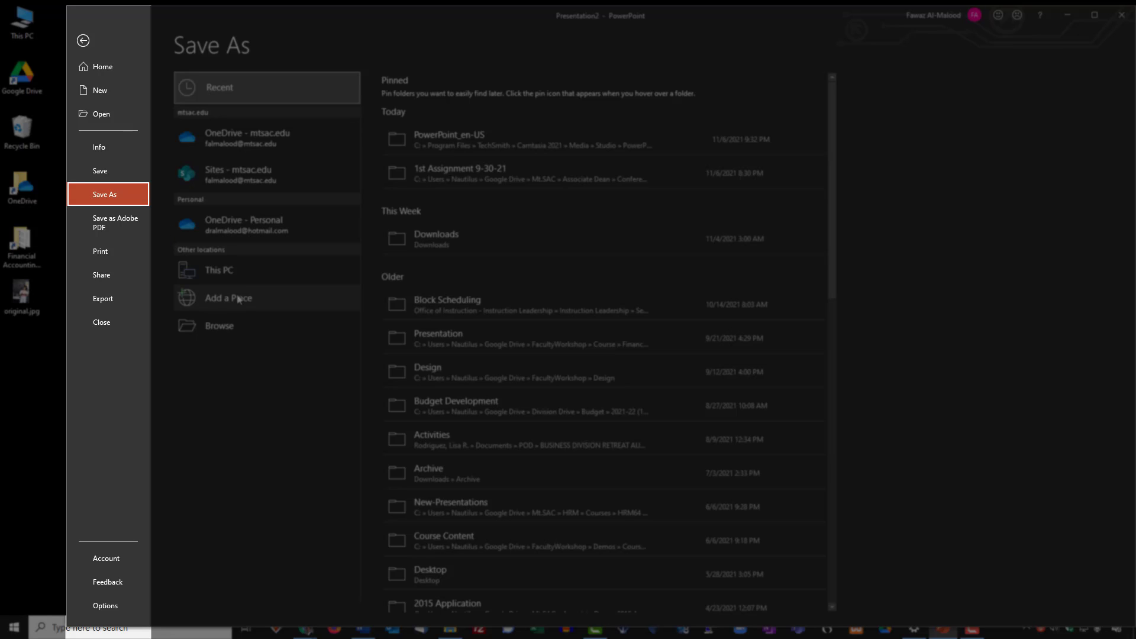
{"action": "left_click", "coordinate": [239, 272]}
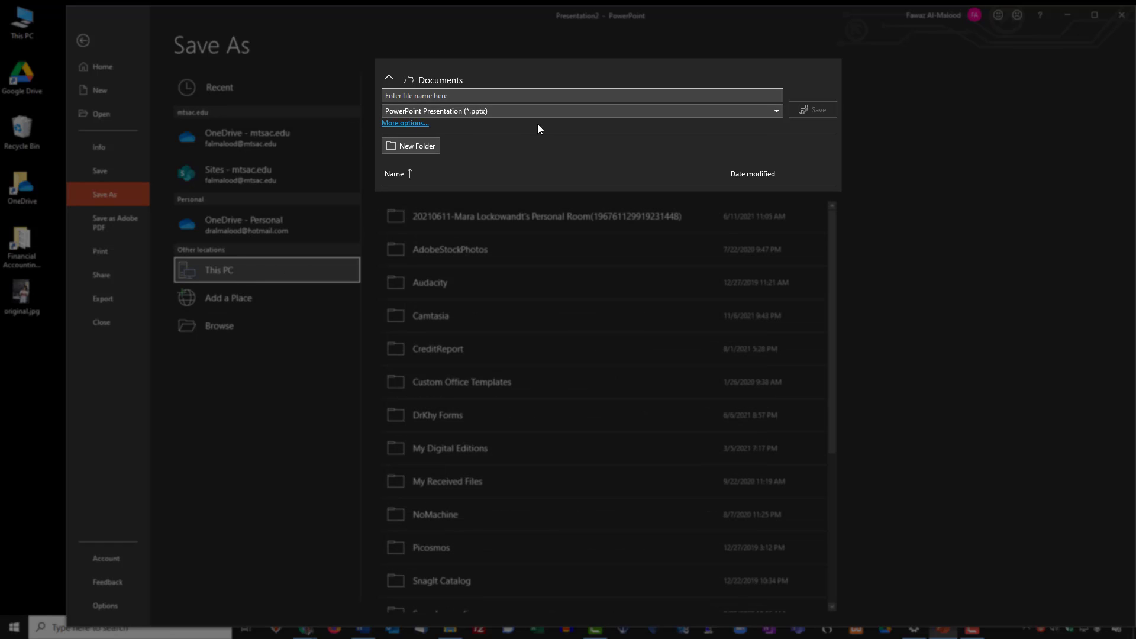
{"action": "left_click", "coordinate": [417, 123]}
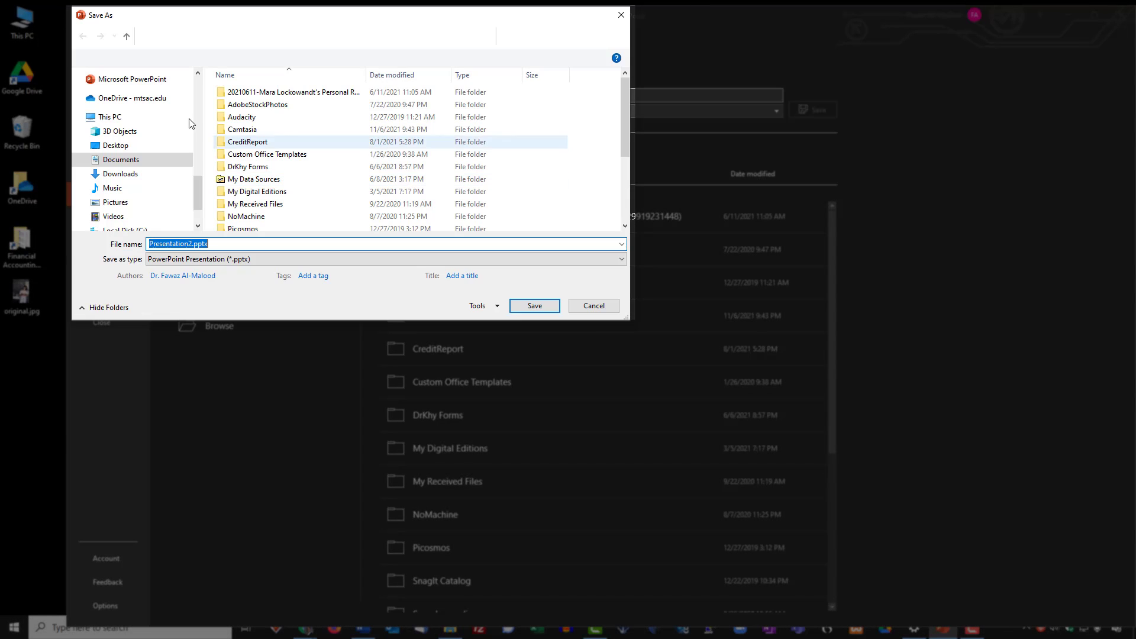
{"action": "left_click", "coordinate": [118, 147]}
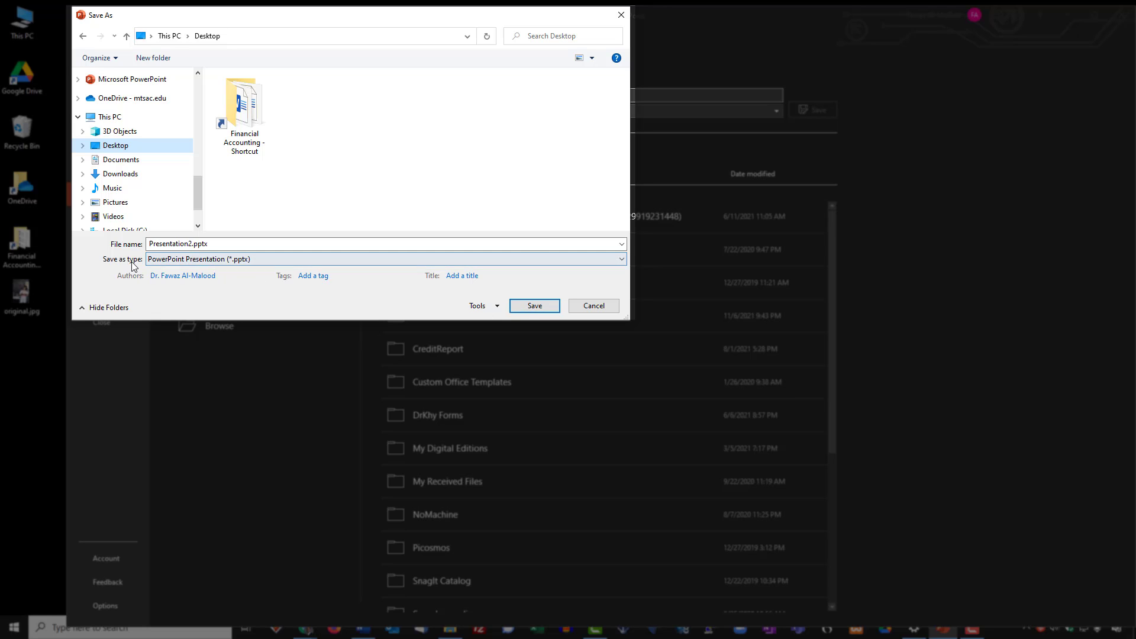
{"action": "left_click", "coordinate": [241, 260]}
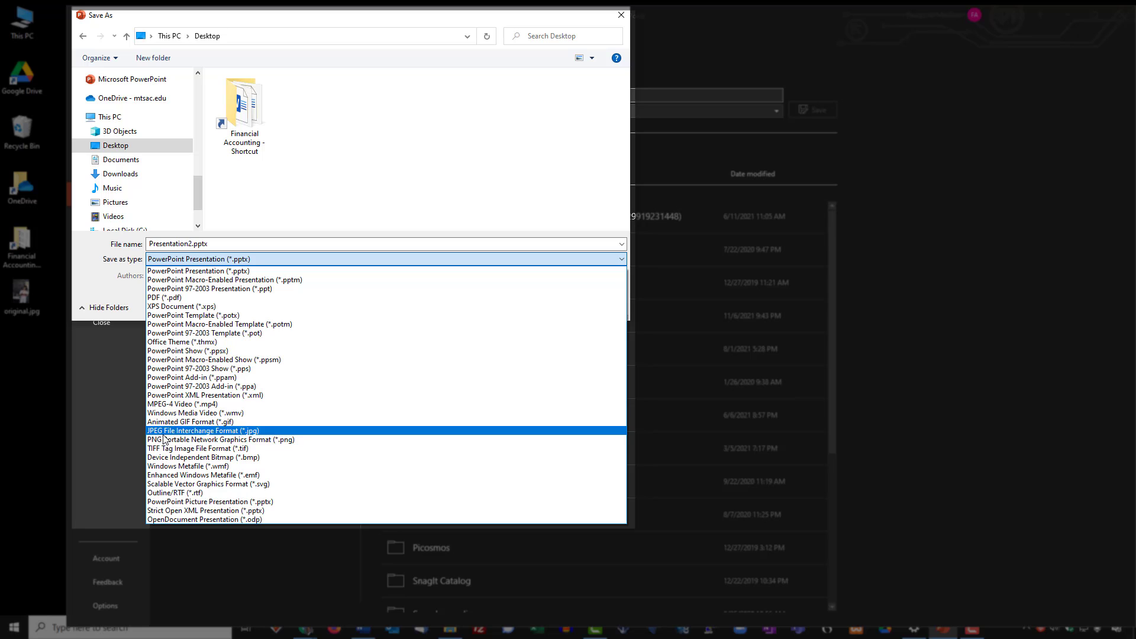
{"action": "left_click", "coordinate": [222, 431]}
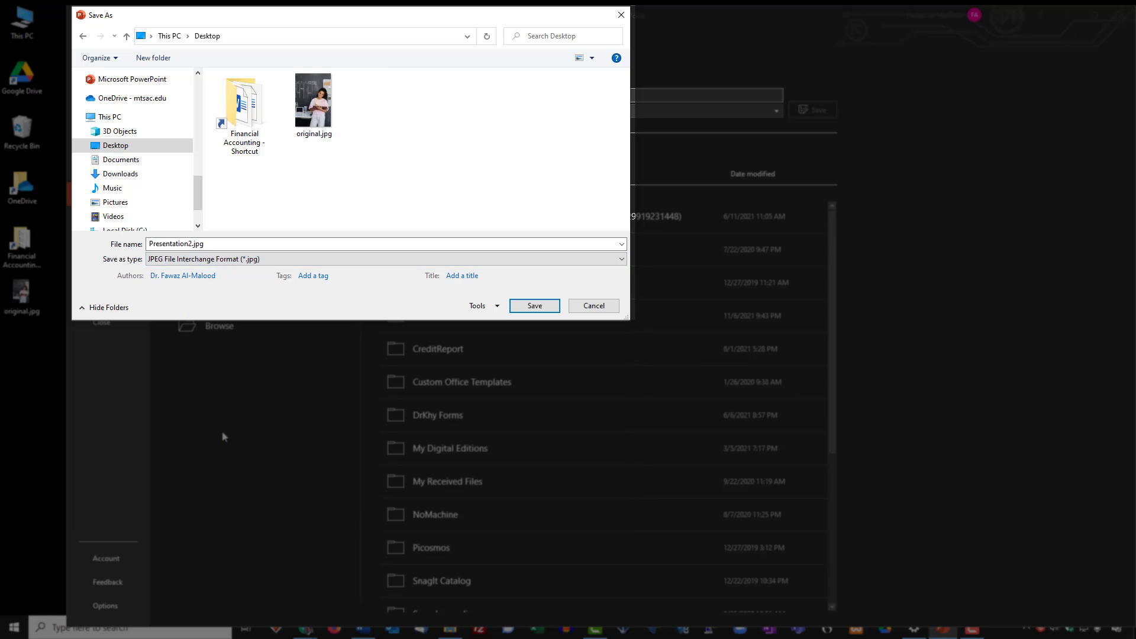
{"action": "left_click", "coordinate": [535, 306]}
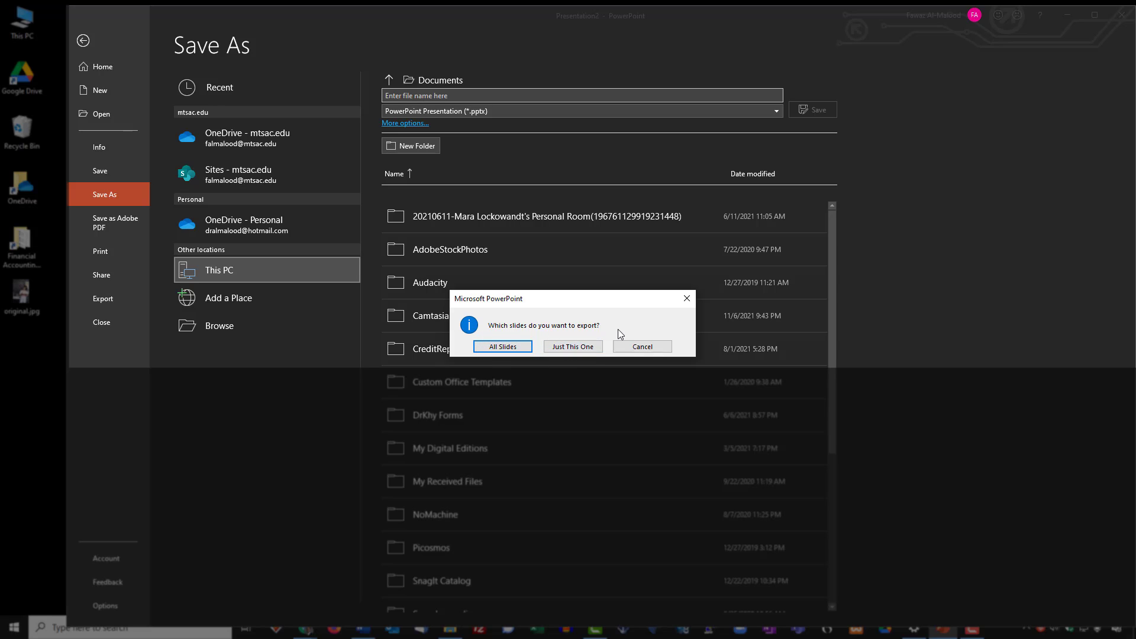
{"action": "left_click", "coordinate": [573, 346]}
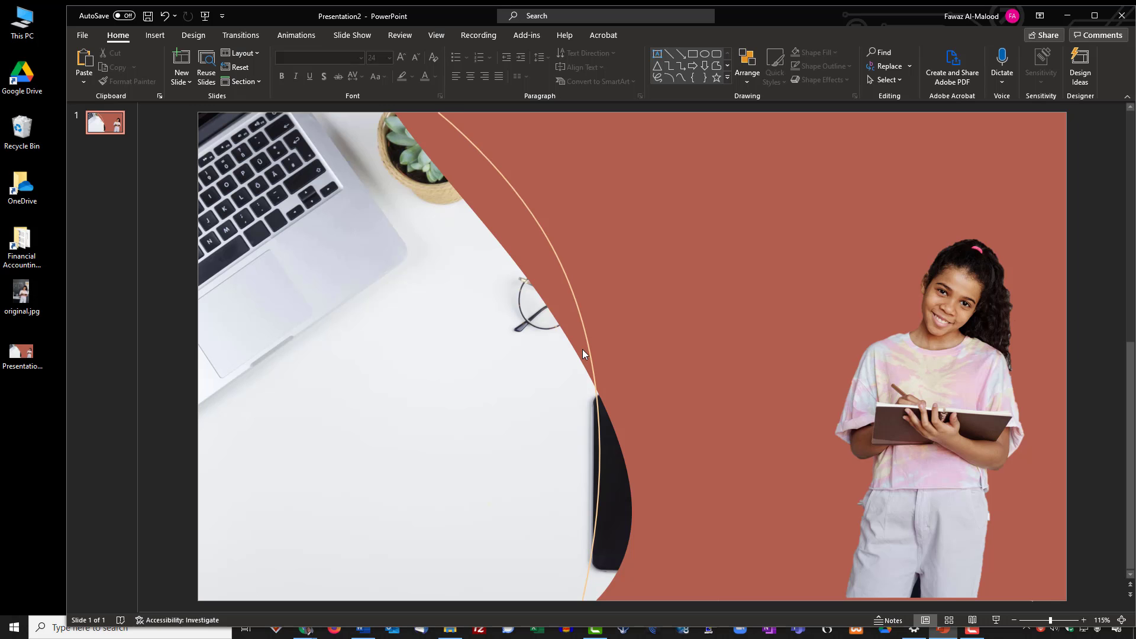
Step: Minimize the presentation window and open the exported slide image from the desktop
{"action": "left_click", "coordinate": [1068, 16]}
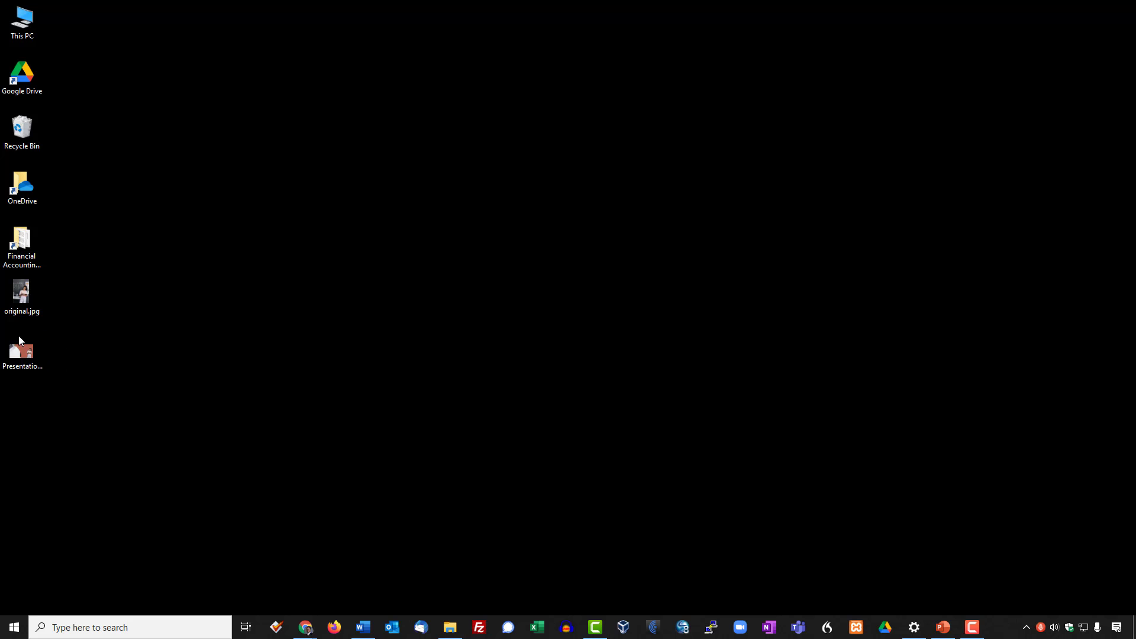
{"action": "double_click", "coordinate": [23, 354]}
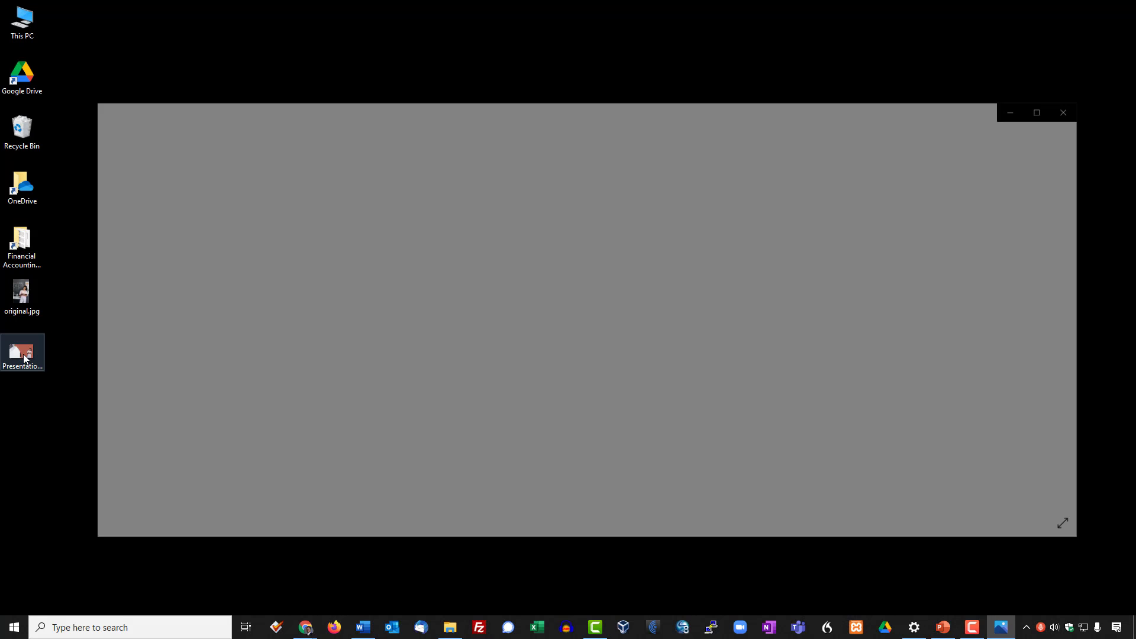